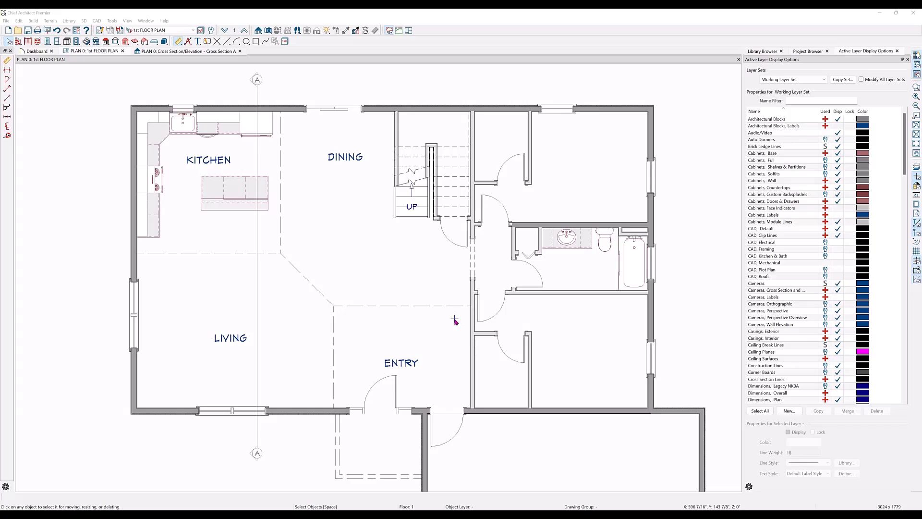
click(237, 299)
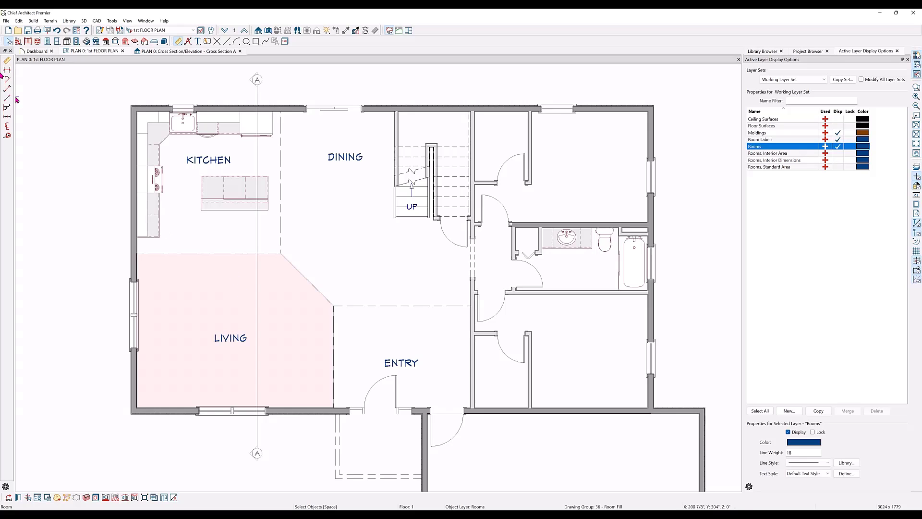
click(18, 41)
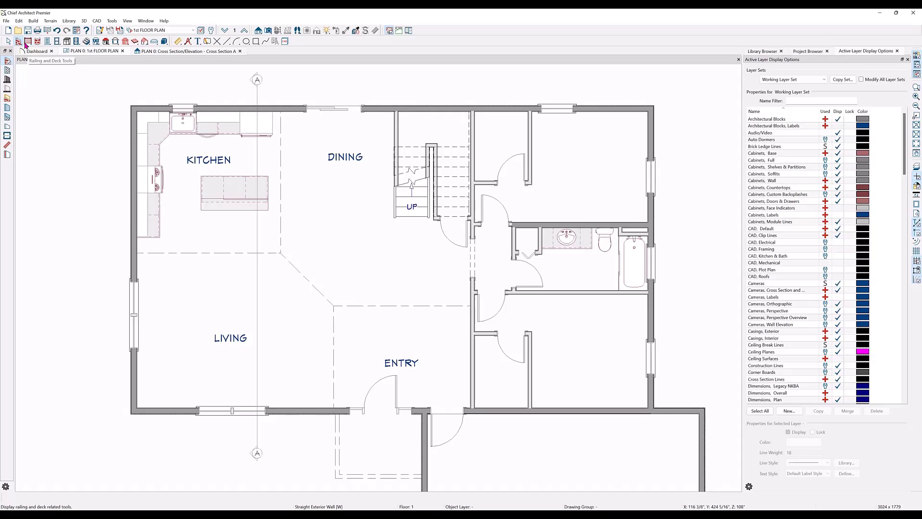
click(27, 41)
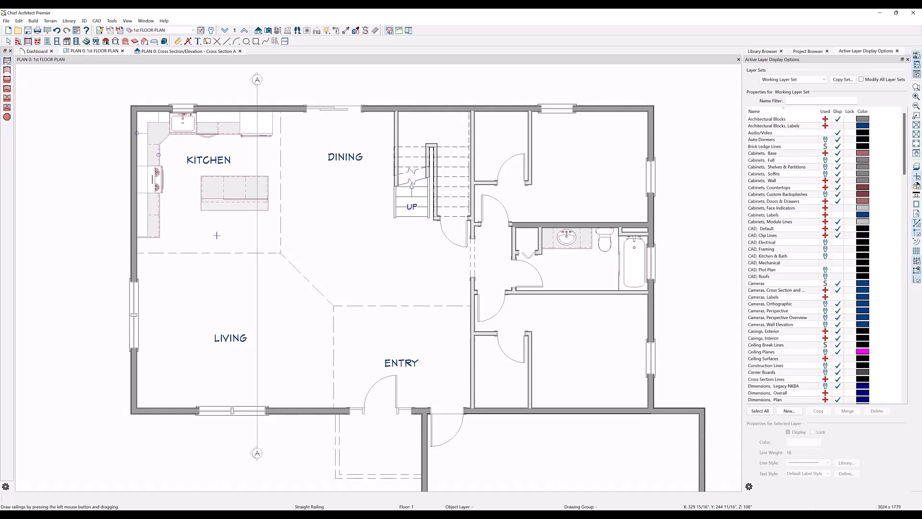
key(space)
Examine the structure settings in the Living room's specification, leaving them as they are.
click(220, 300)
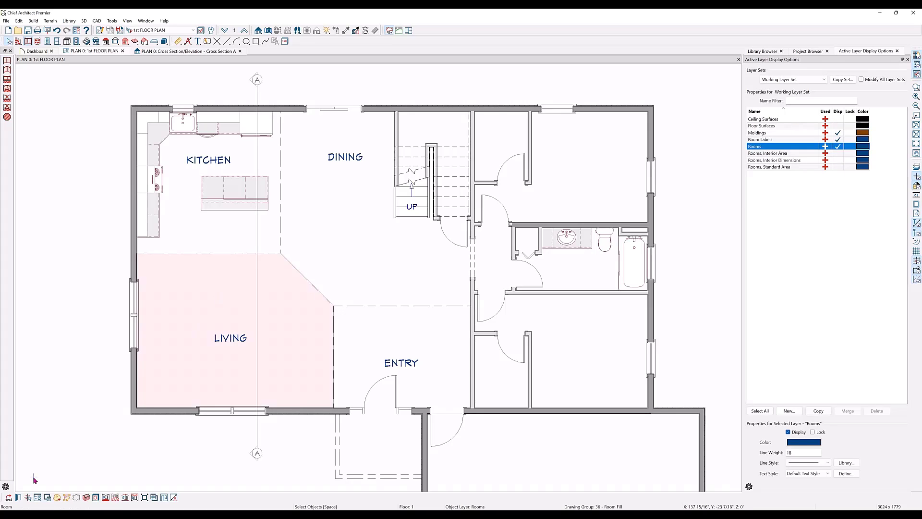
click(18, 497)
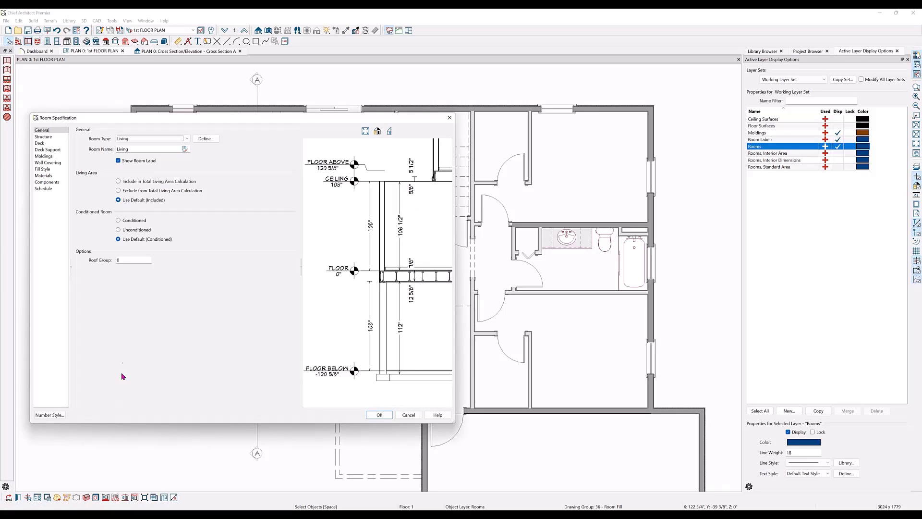
click(44, 137)
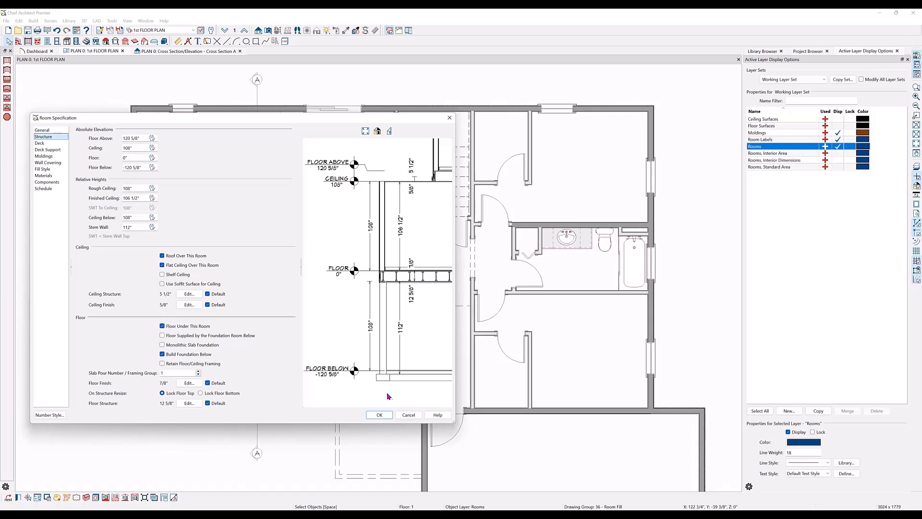
click(406, 412)
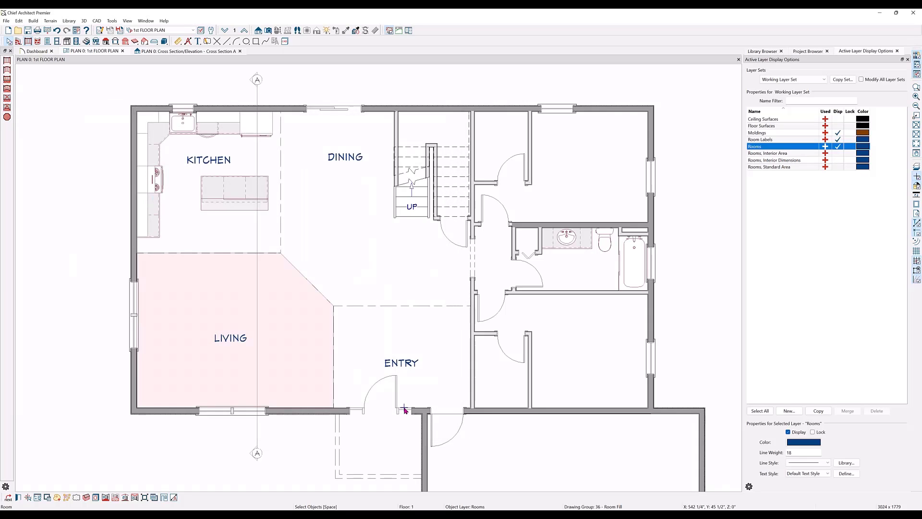
Review the structure defaults for the 1st Floor level in the plan's default settings.
click(210, 31)
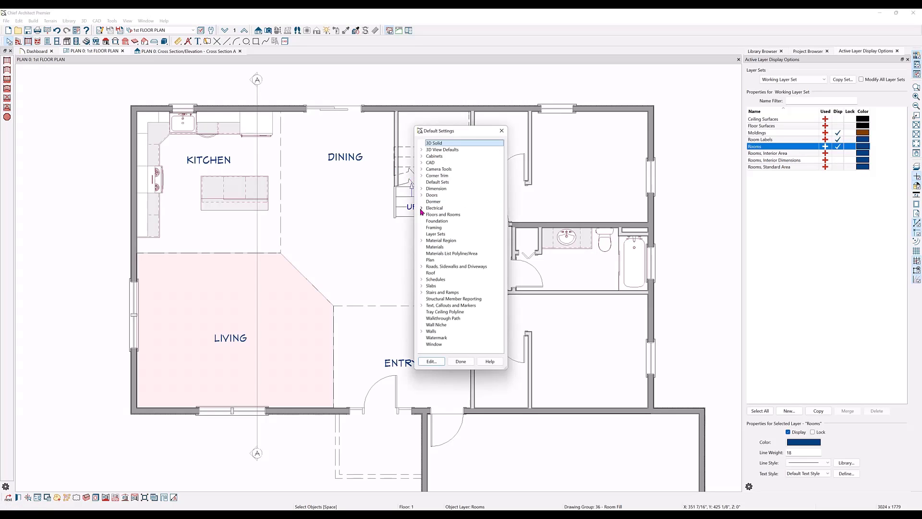
click(422, 215)
click(429, 228)
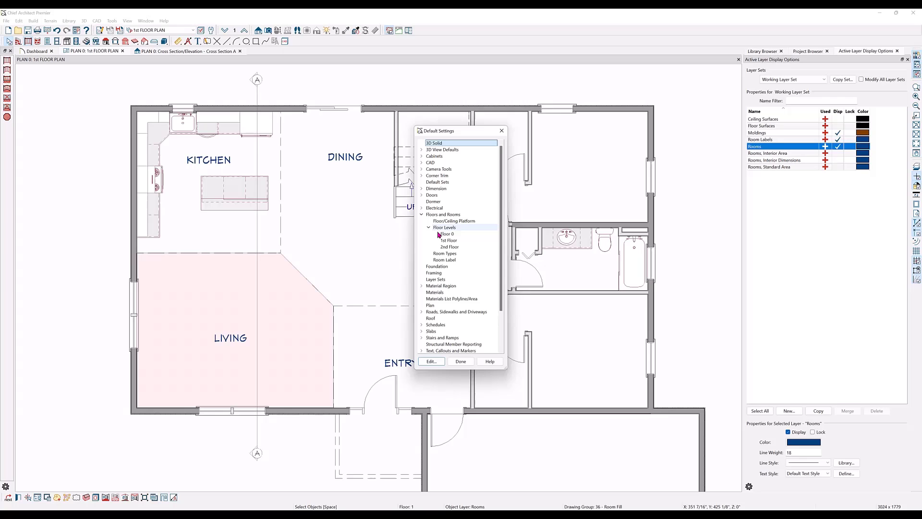
double_click(444, 240)
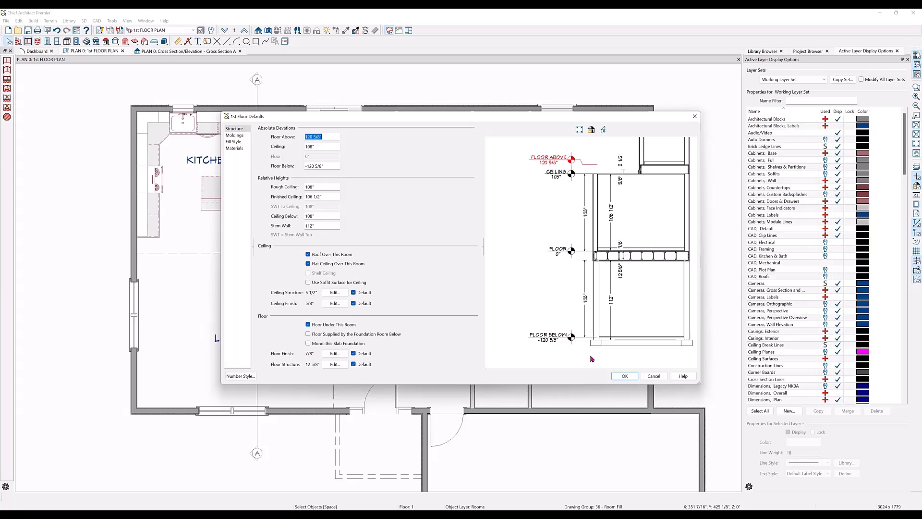
click(648, 377)
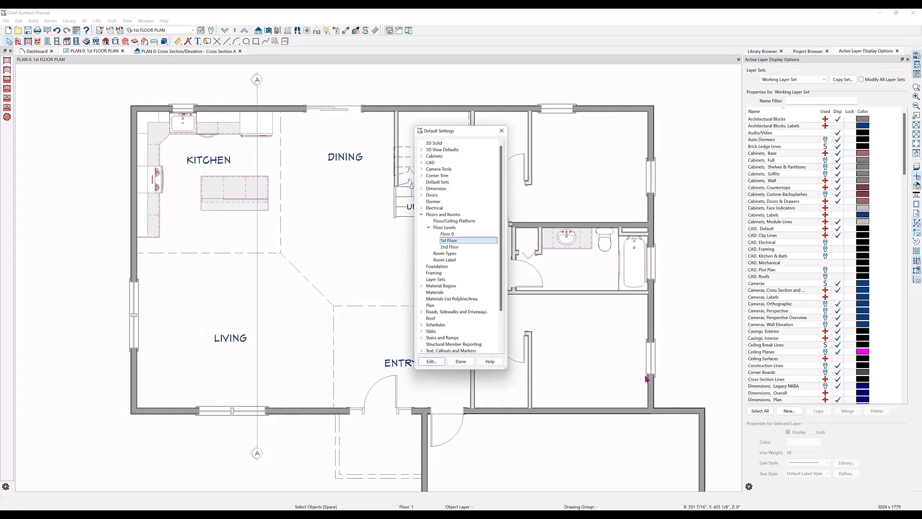
click(462, 362)
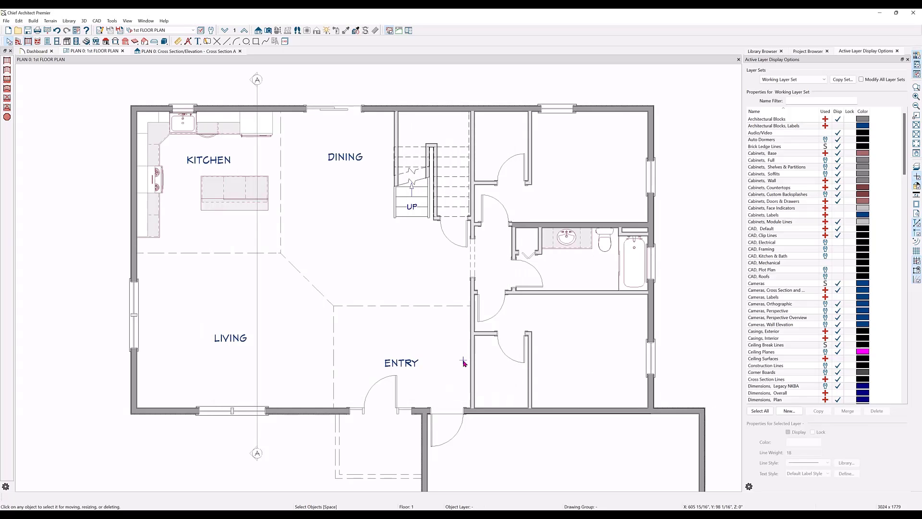
Compare the Living room's absolute elevations and relative heights with the 1st Floor defaults.
double_click(294, 319)
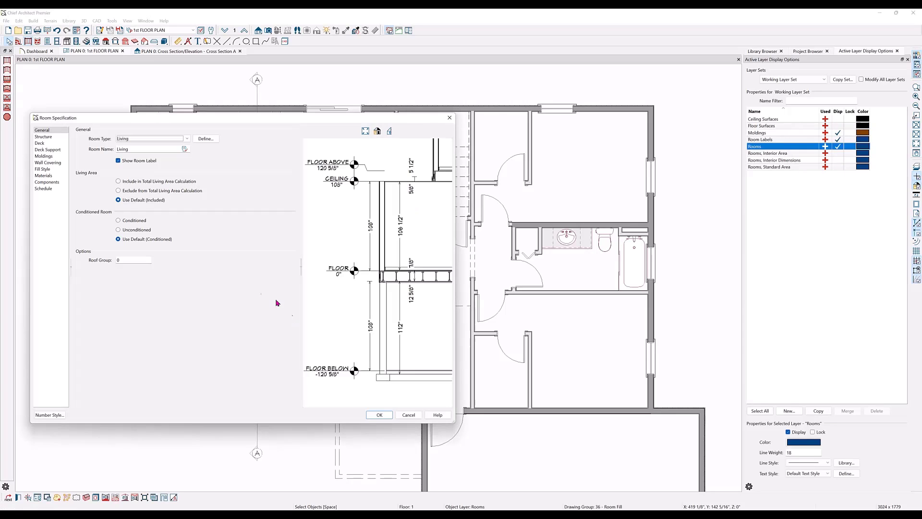
click(43, 136)
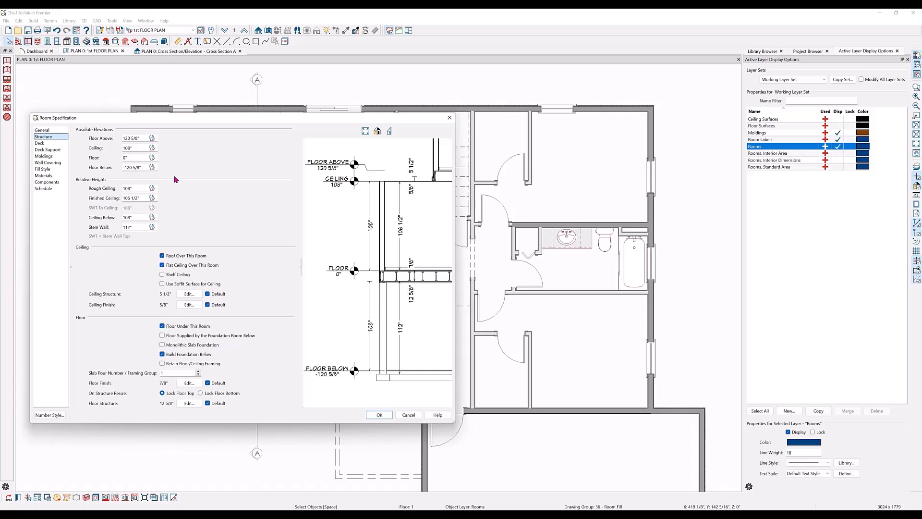
click(409, 414)
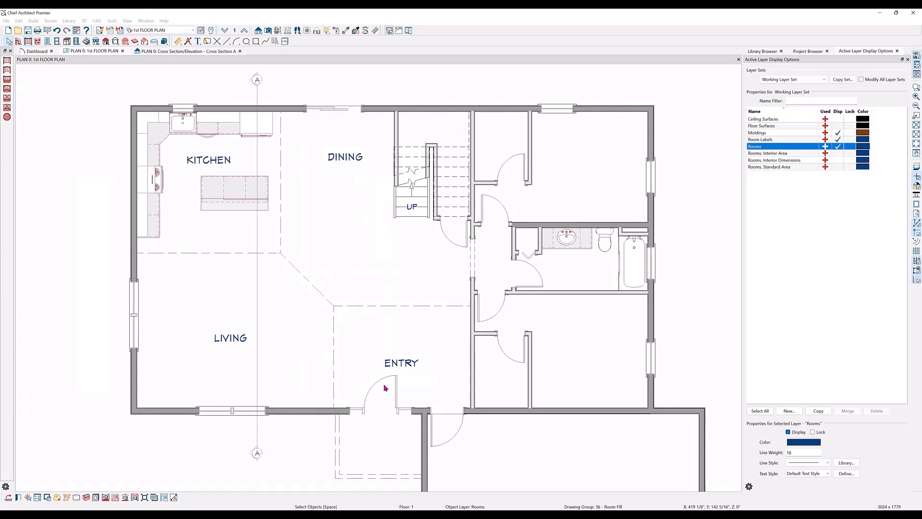
key(Escape)
Open Cross Section A and arrange it side by side with the 1st floor plan, framing the Living and Kitchen area.
double_click(257, 80)
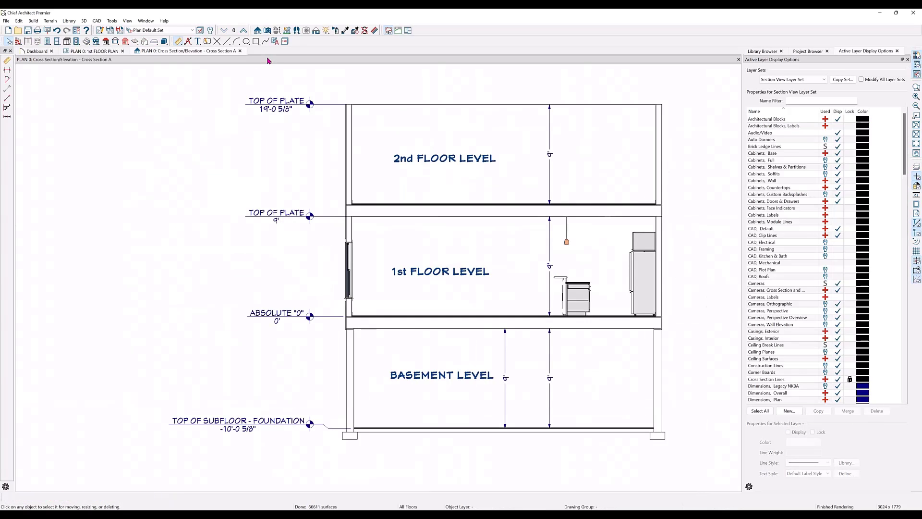
drag(267, 60, 655, 281)
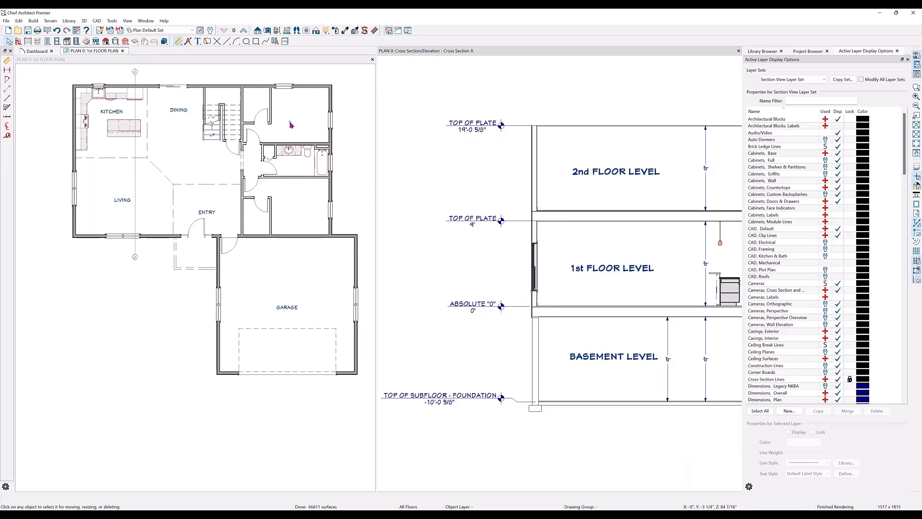
scroll(87, 68, up, 2)
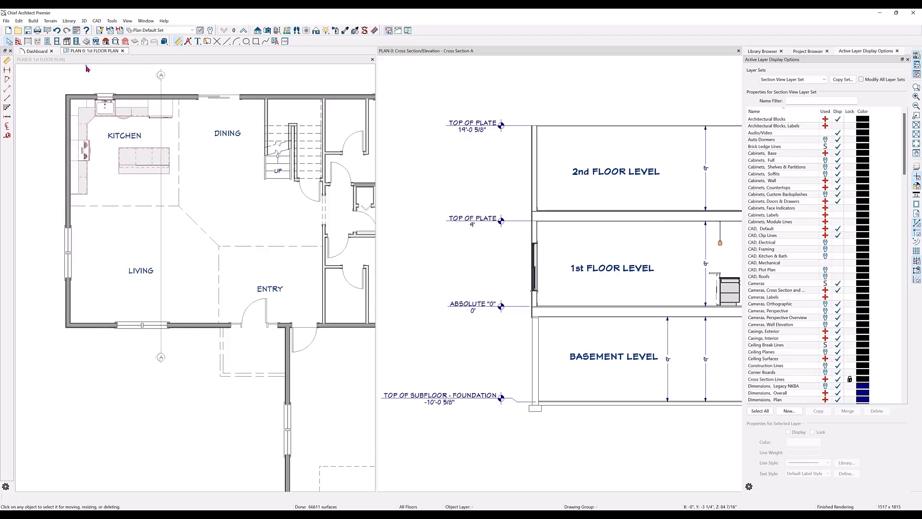
scroll(87, 68, up, 3)
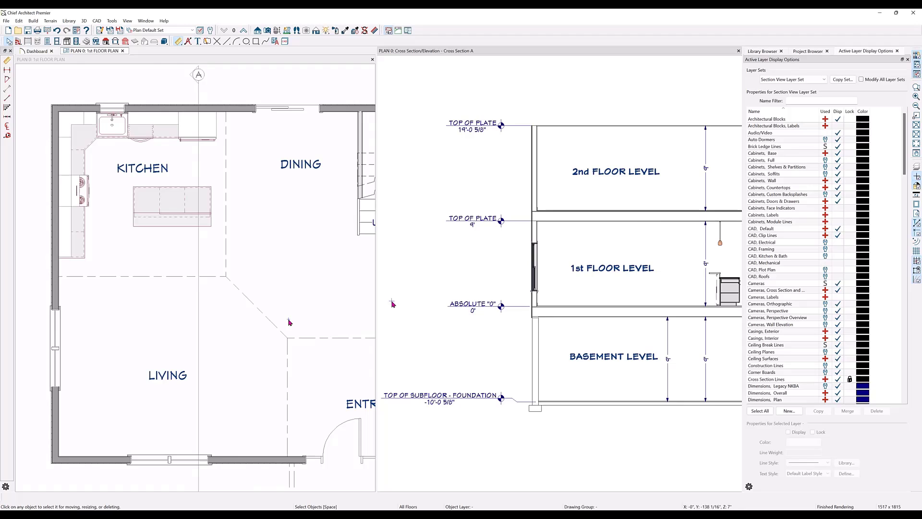
Set the Living room's absolute floor elevation to -6" in its structure settings.
double_click(175, 341)
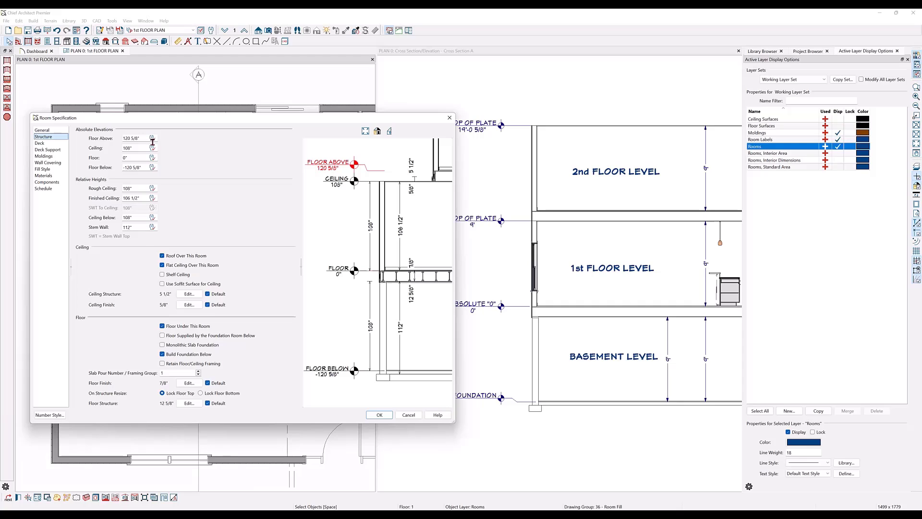
click(135, 158)
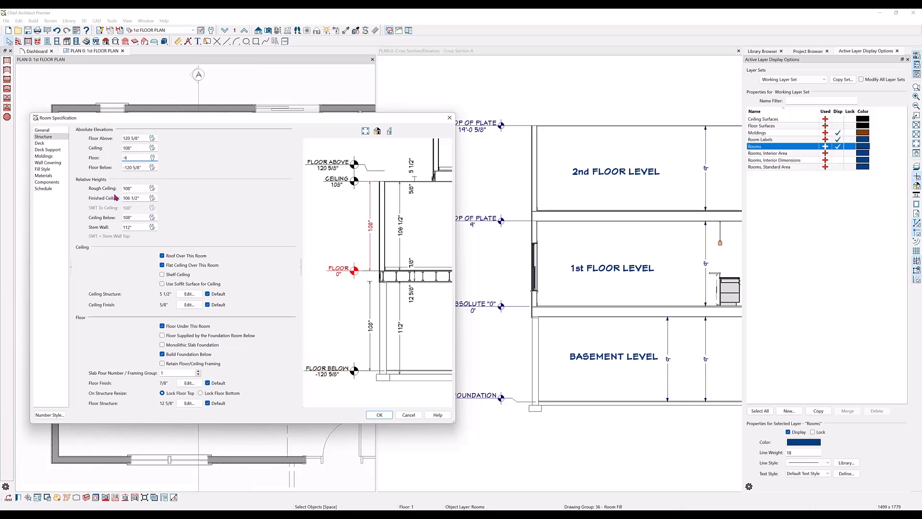
key(Tab)
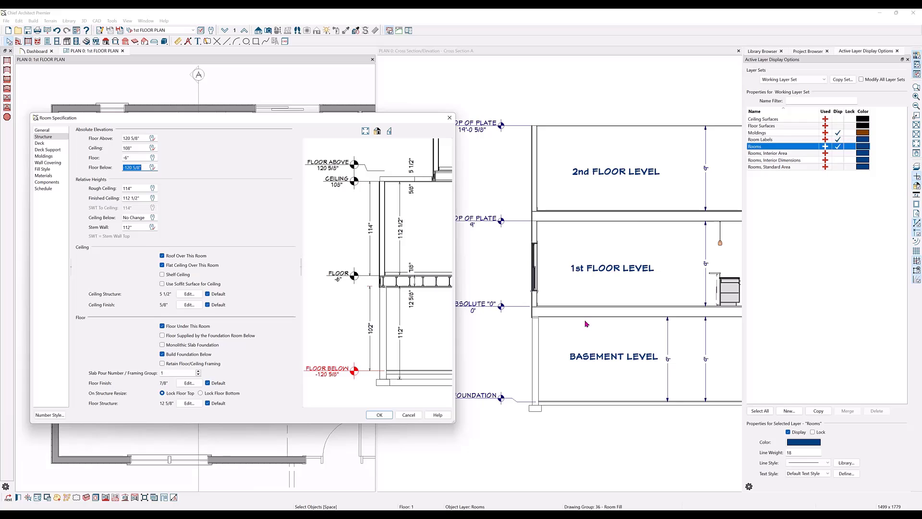
click(379, 415)
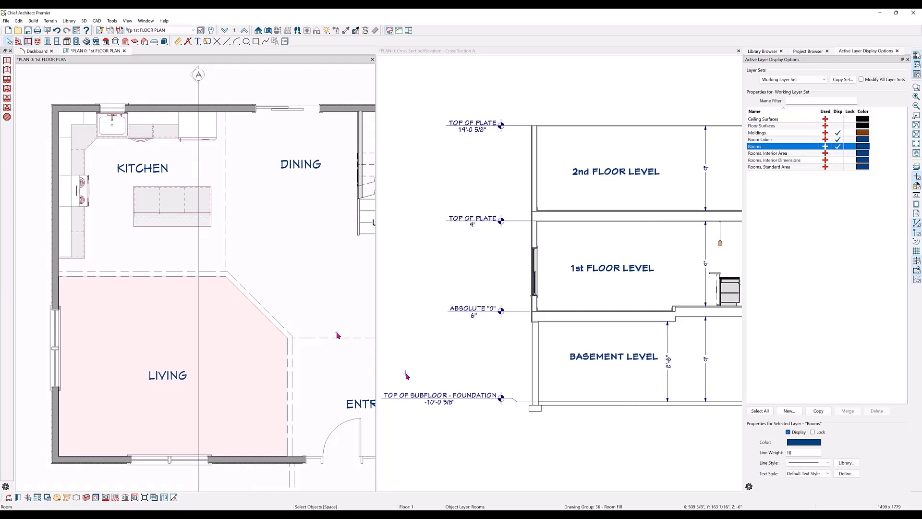
Create a full camera view from the Living room's corner near the entry, looking toward the kitchen.
click(269, 30)
drag(288, 434, 189, 285)
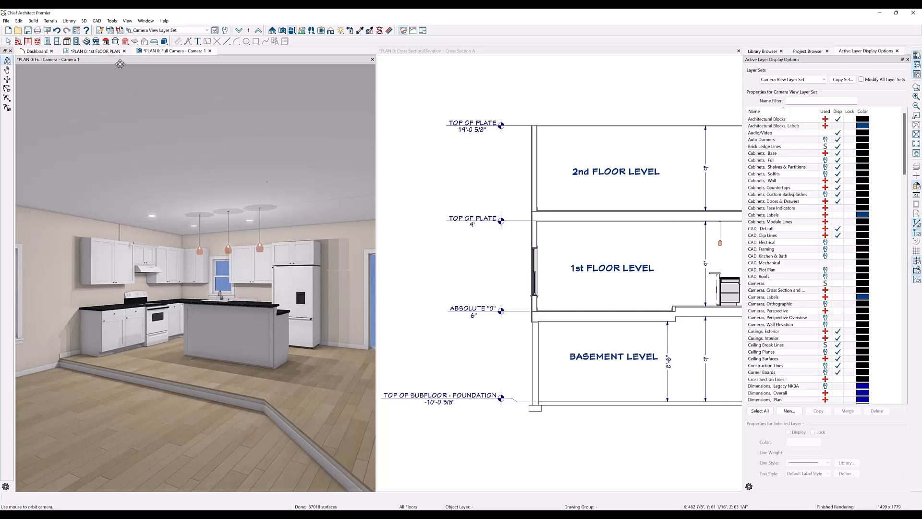
In the floor plan, make the invisible divider wall between Kitchen and Living visible, and turn it back to invisible.
click(107, 51)
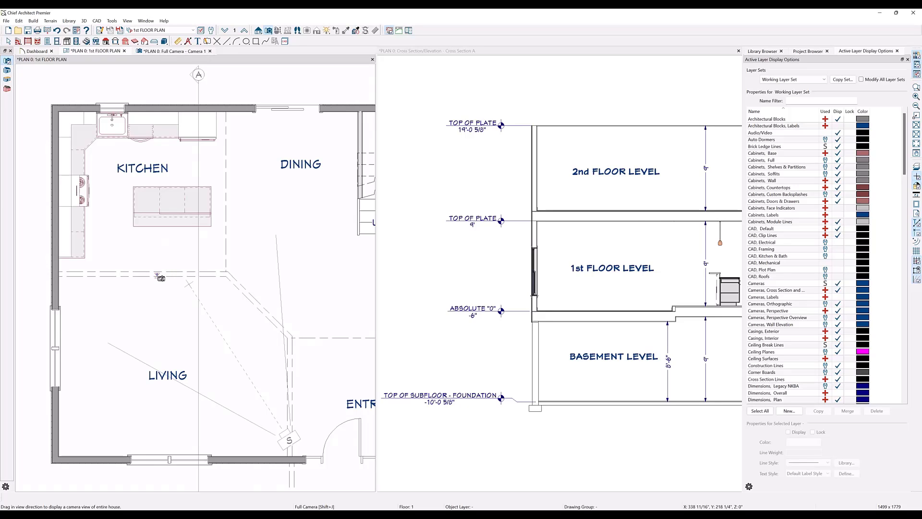
key(space)
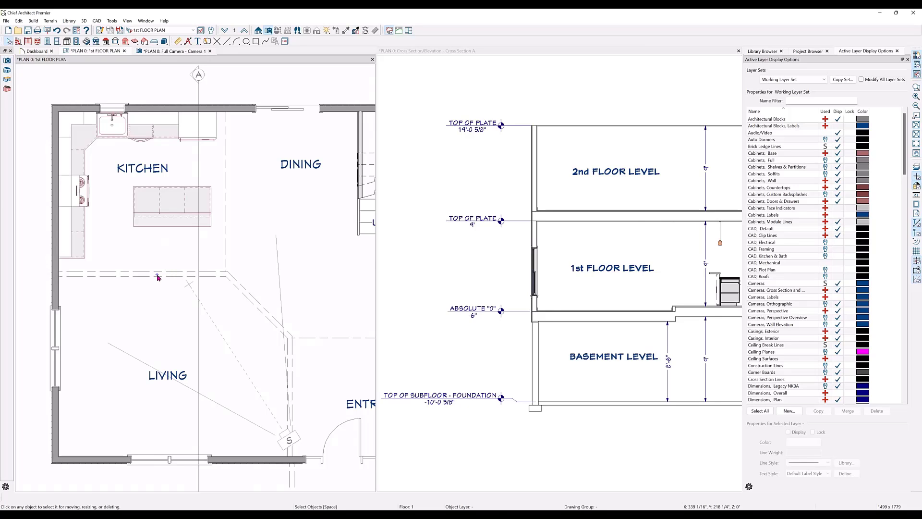
click(157, 274)
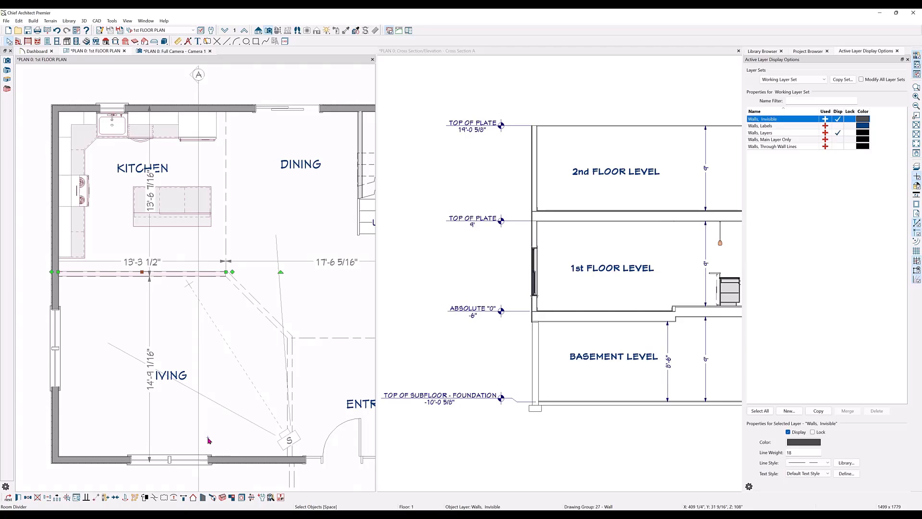
click(203, 497)
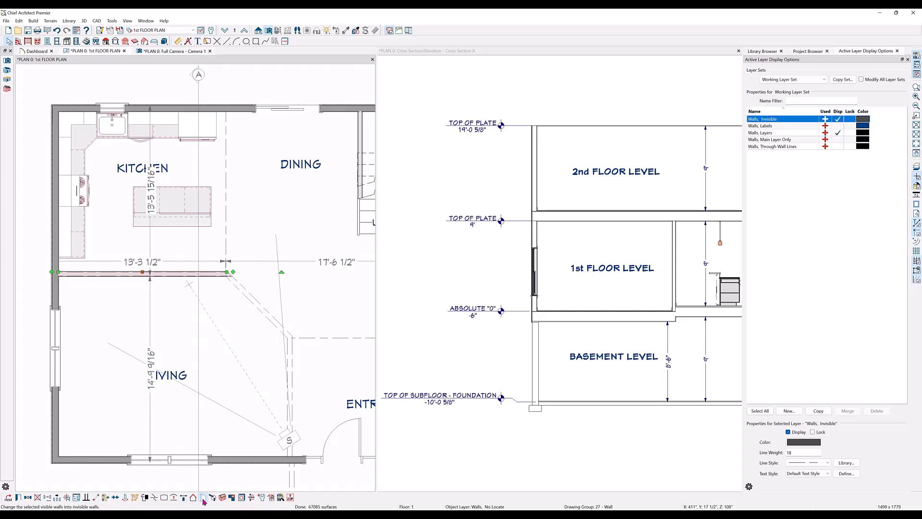
click(204, 499)
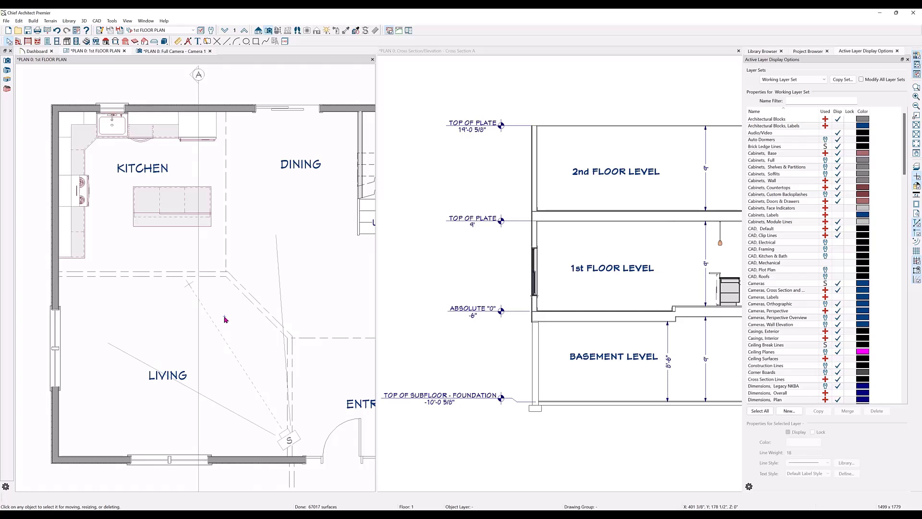
In the camera view, turn on No Room Moldings Exterior and Interior for both invisible walls along the sunken floor's edge.
click(164, 51)
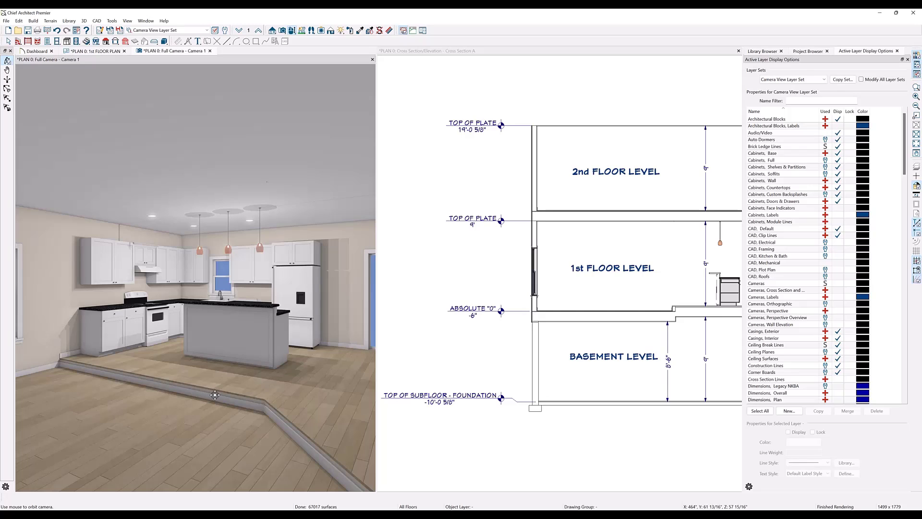
key(space)
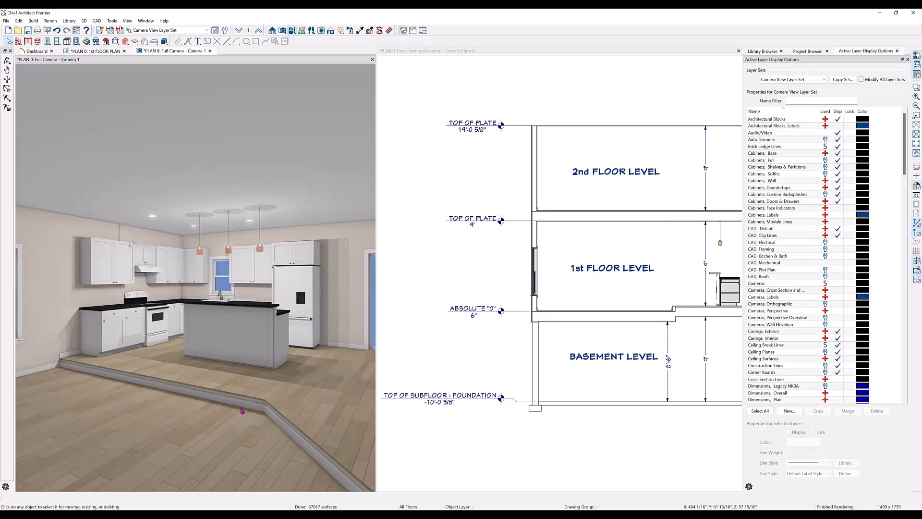
click(286, 425)
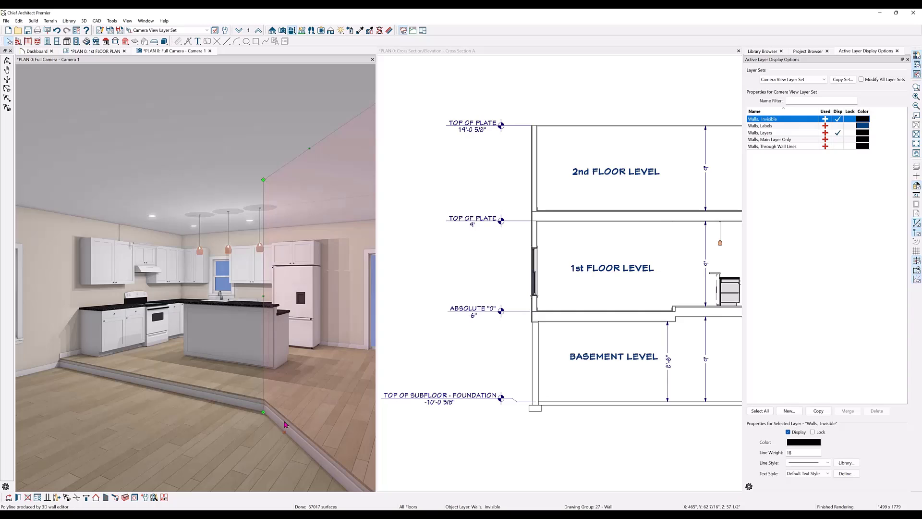
shift+click(239, 400)
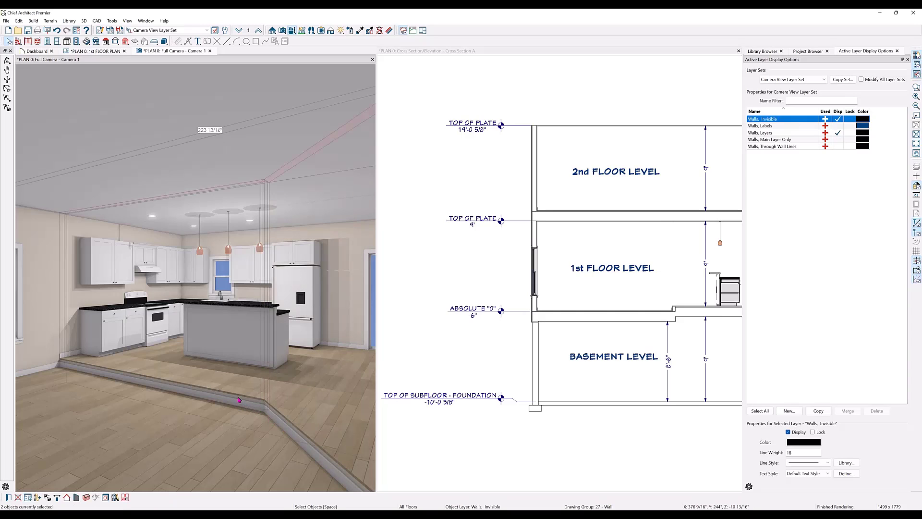
key(ctrl+e)
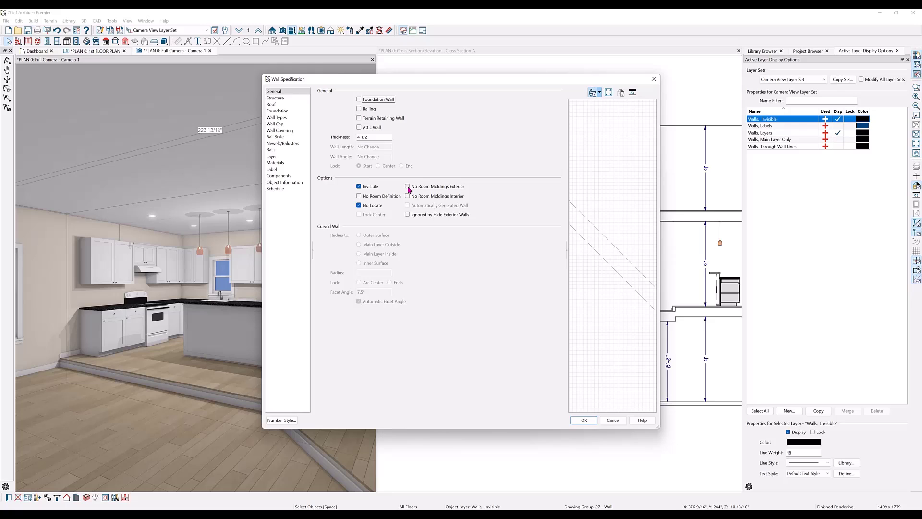
click(408, 187)
click(407, 197)
click(584, 420)
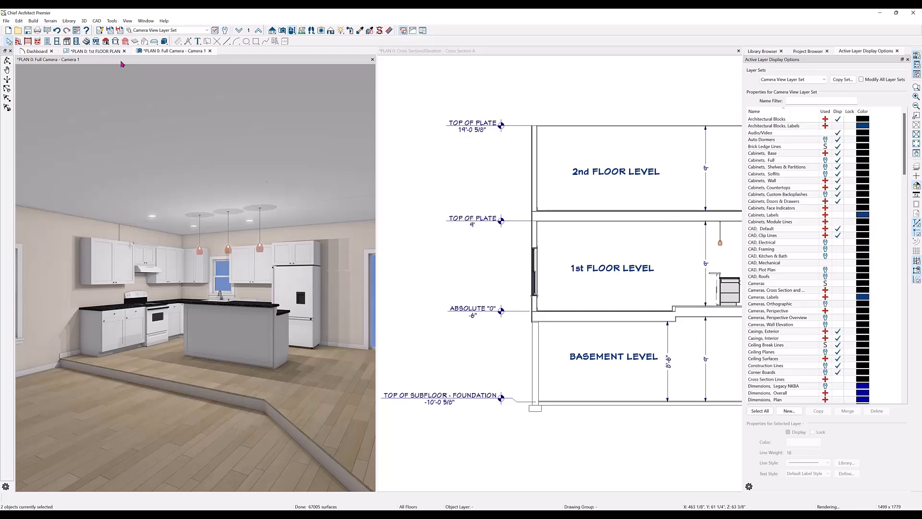
Try raising the Living room's rough ceiling height to 126" in its structure settings, and undo the change.
click(109, 51)
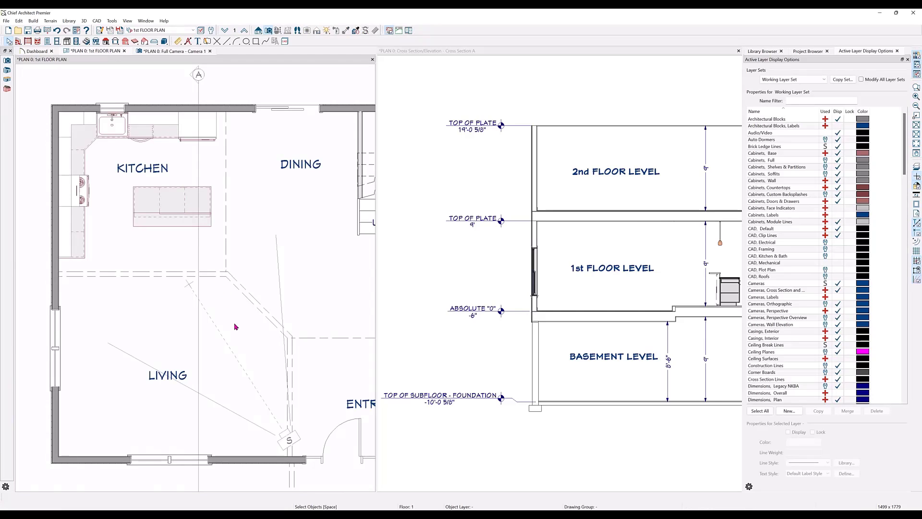
click(167, 328)
double_click(168, 327)
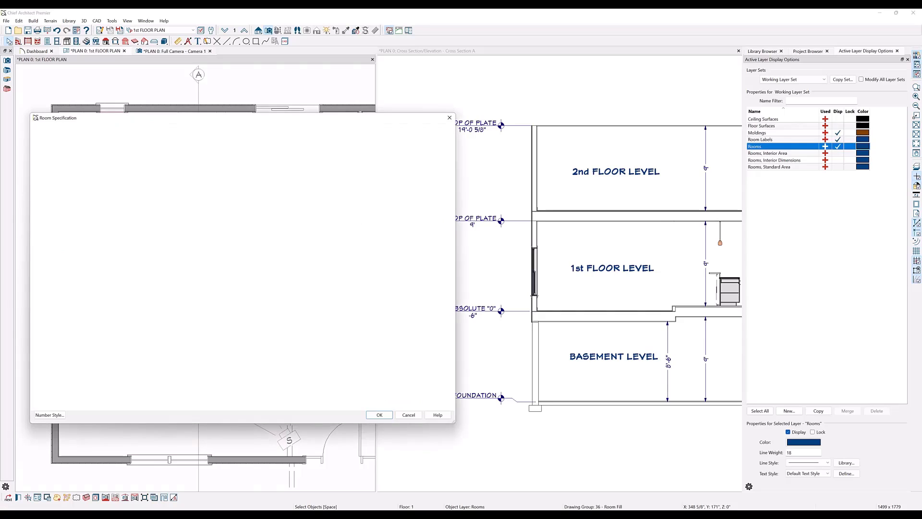
click(56, 138)
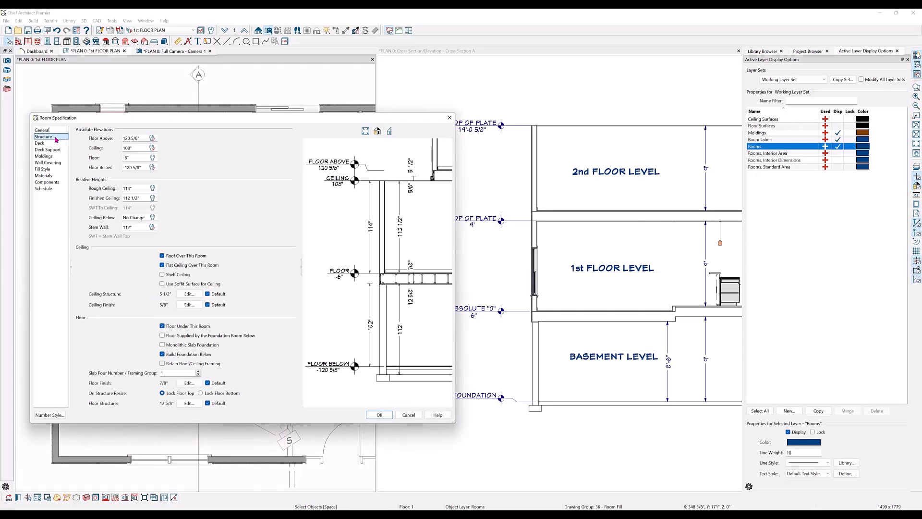
click(135, 188)
key(Tab)
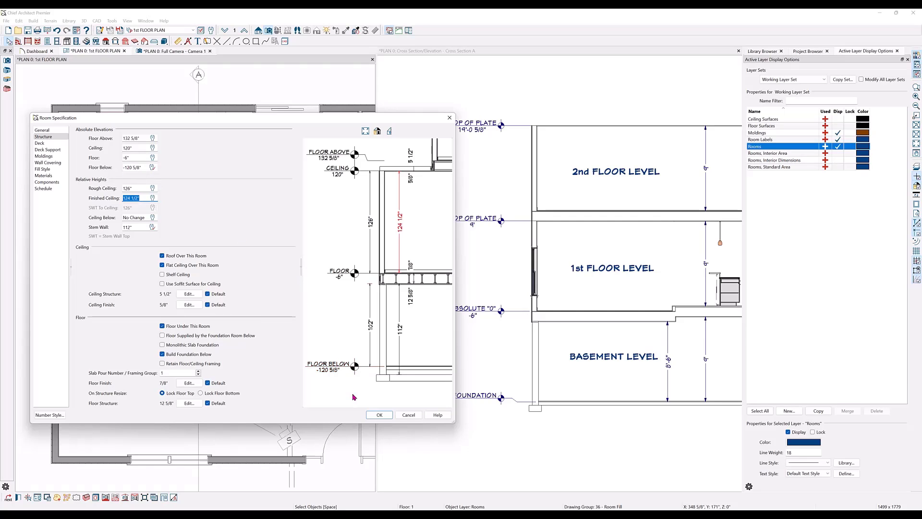
click(377, 415)
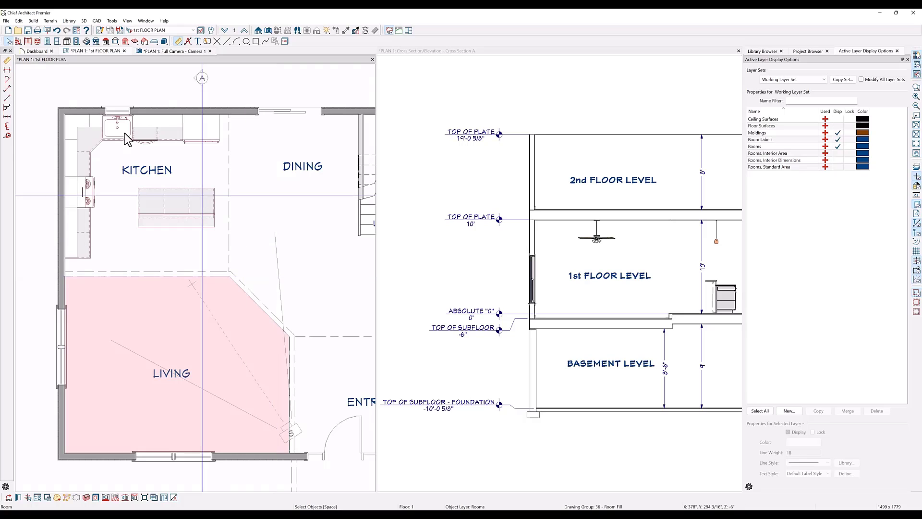
click(57, 30)
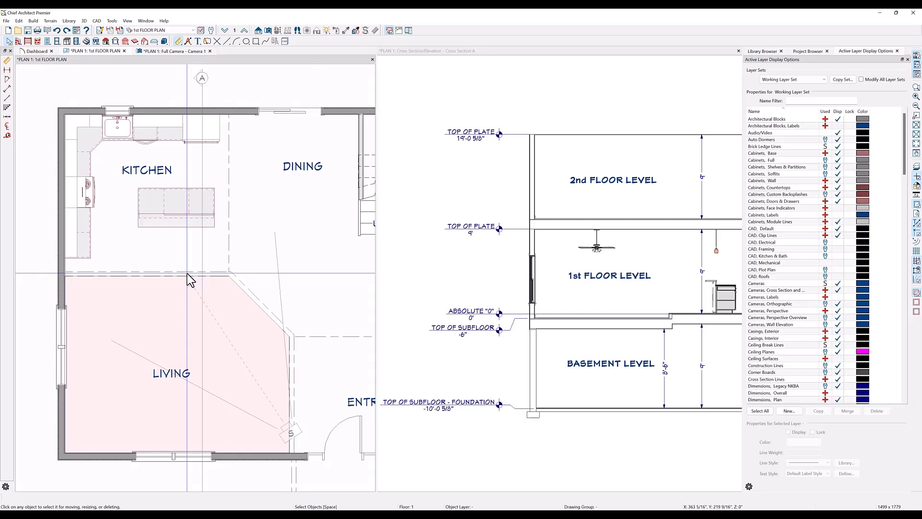
Copy the three invisible walls bordering the Living room and paste them in the same position on floor 2.
click(187, 274)
click(255, 299)
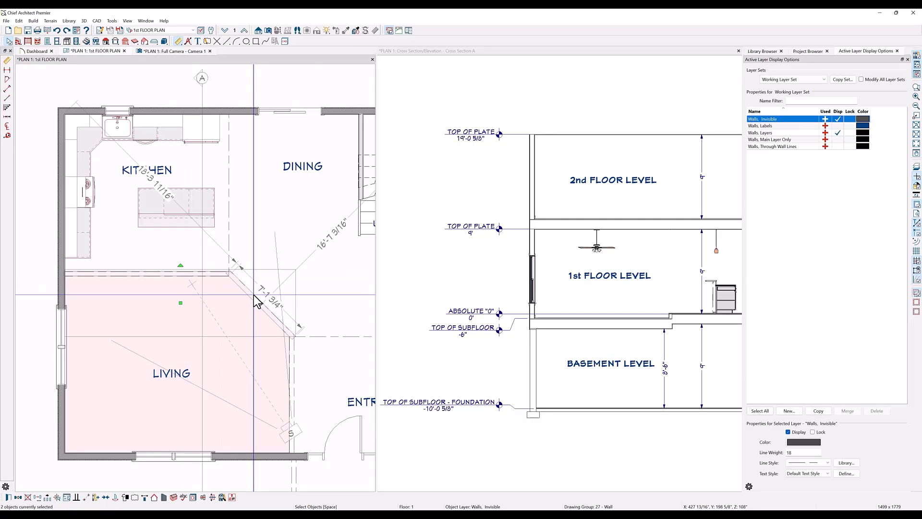
shift+click(294, 363)
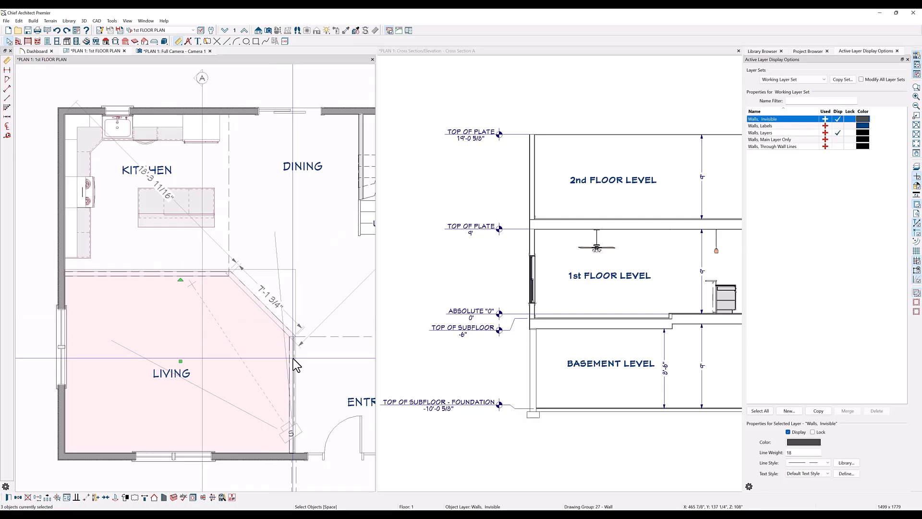
click(19, 498)
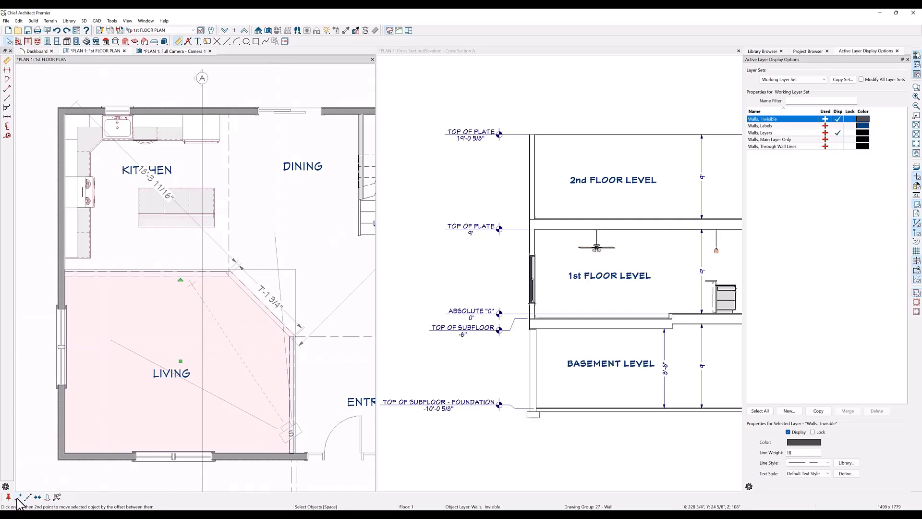
click(244, 31)
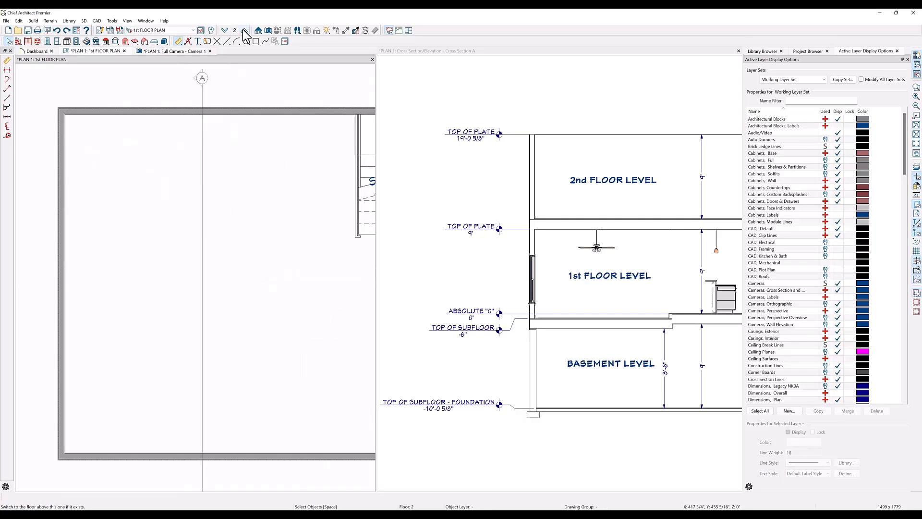
click(19, 21)
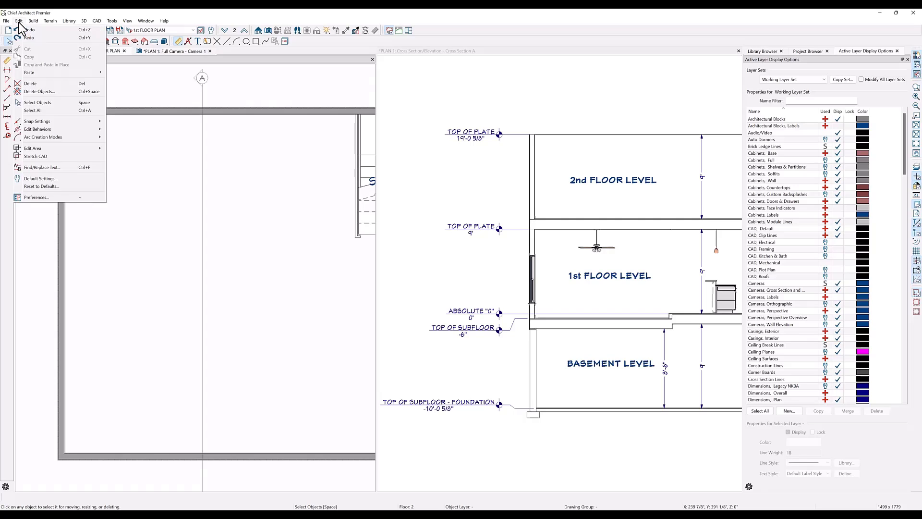
mouse_move(56, 73)
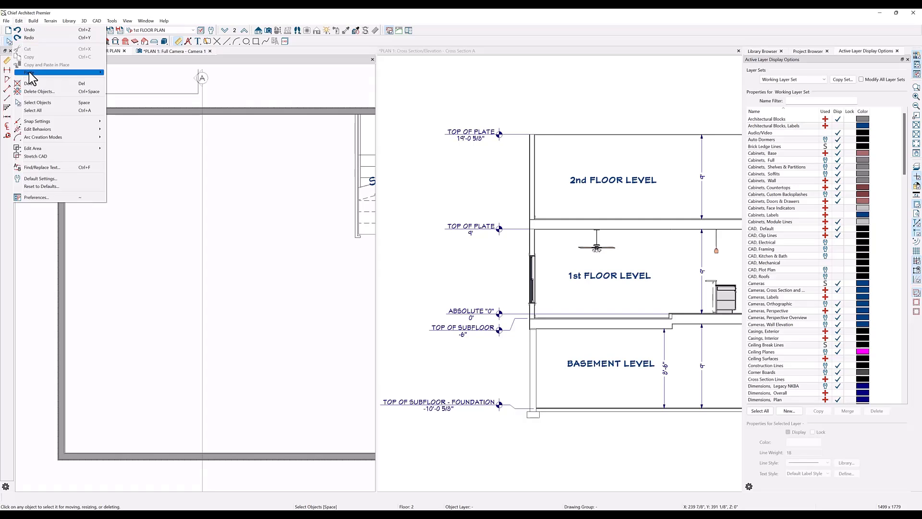
click(143, 80)
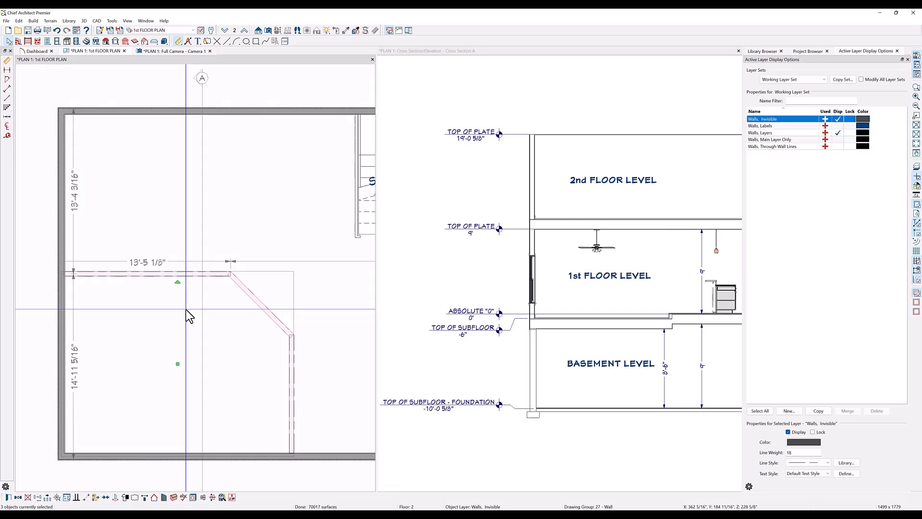
On floor 1, raise the Living room's absolute ceiling elevation by 12" to 120" in its structure settings.
click(225, 31)
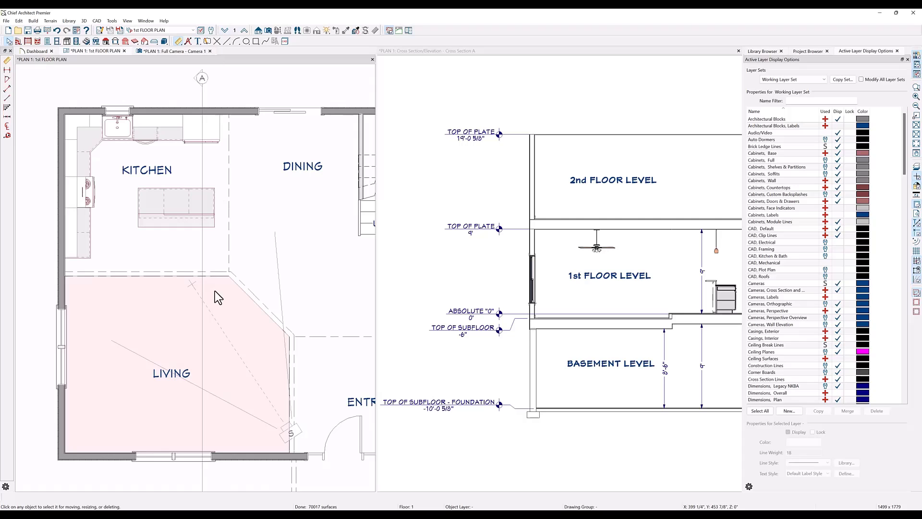
double_click(233, 303)
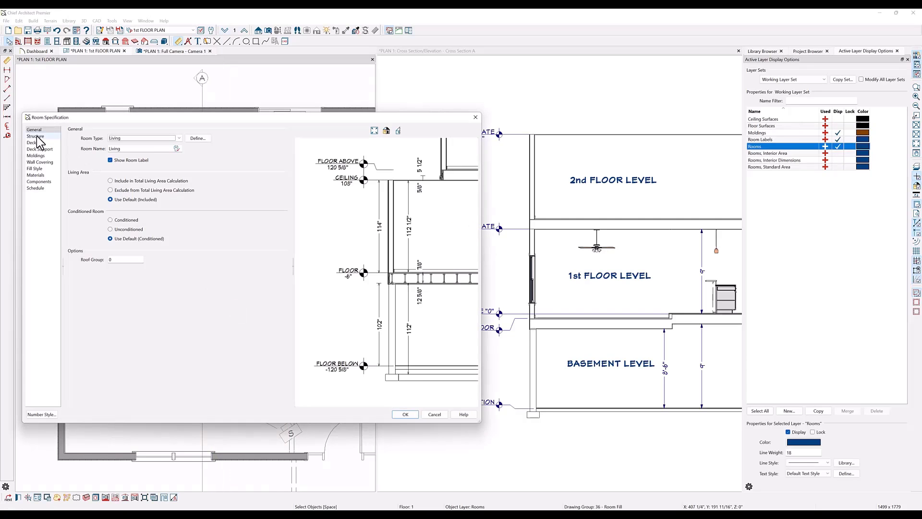
click(36, 137)
click(130, 148)
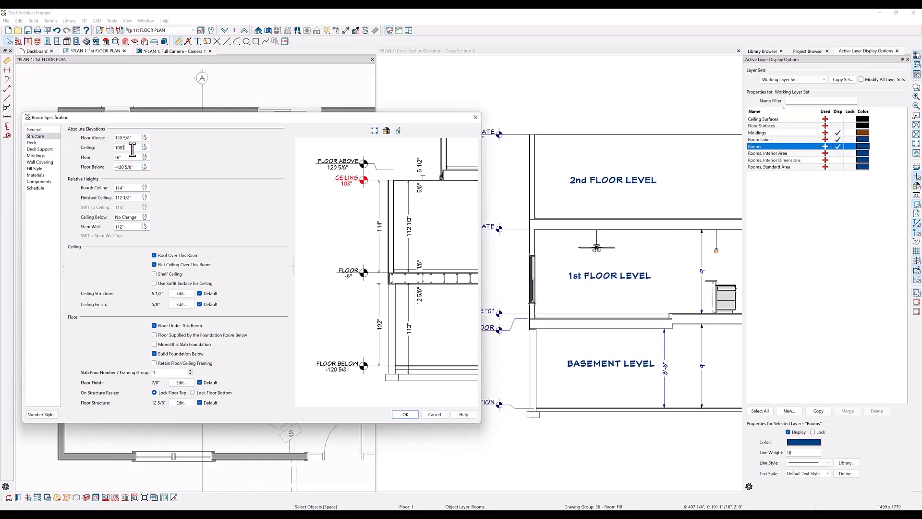
text(+12)
key(Tab)
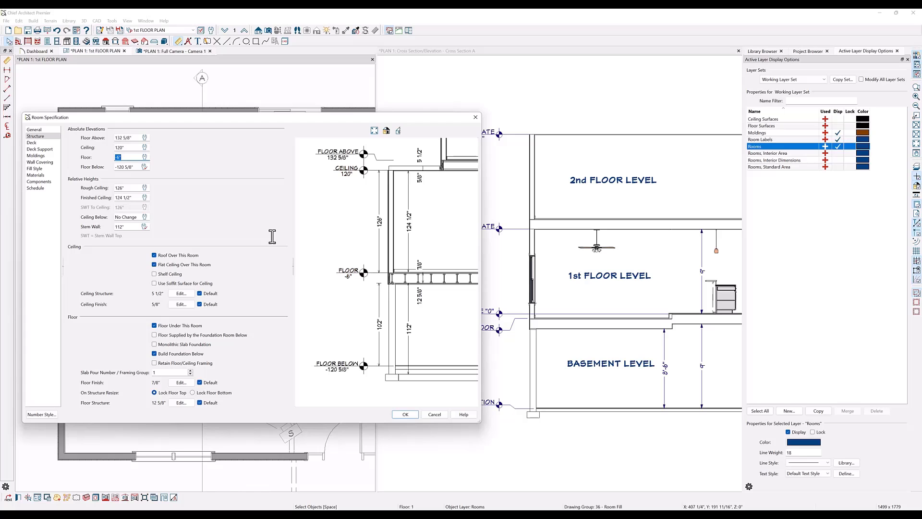
click(404, 414)
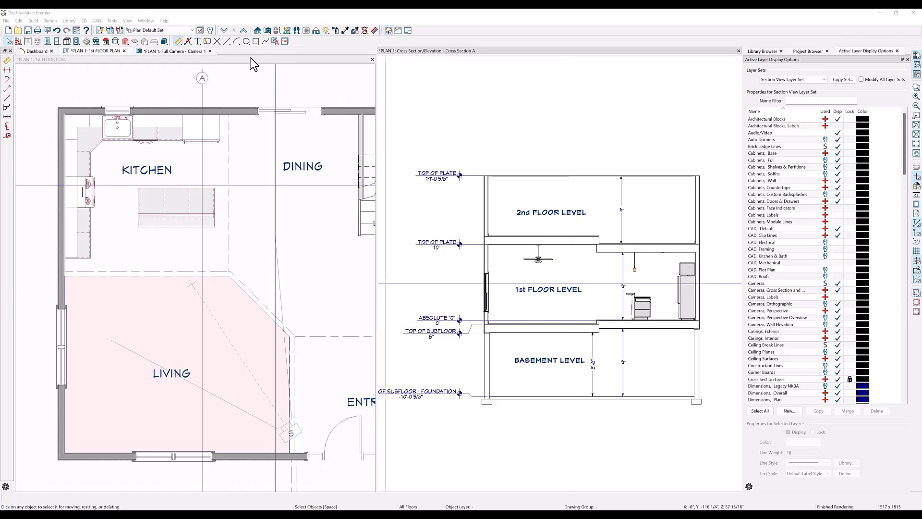
On floor 2, turn the three pasted invisible walls above the Living room's edge into visible walls.
click(244, 31)
click(168, 272)
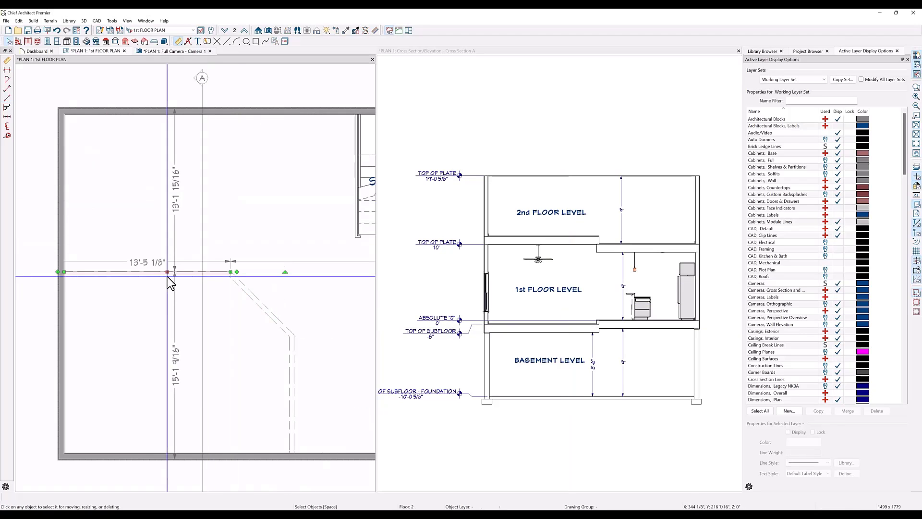
shift+click(286, 332)
shift+click(290, 371)
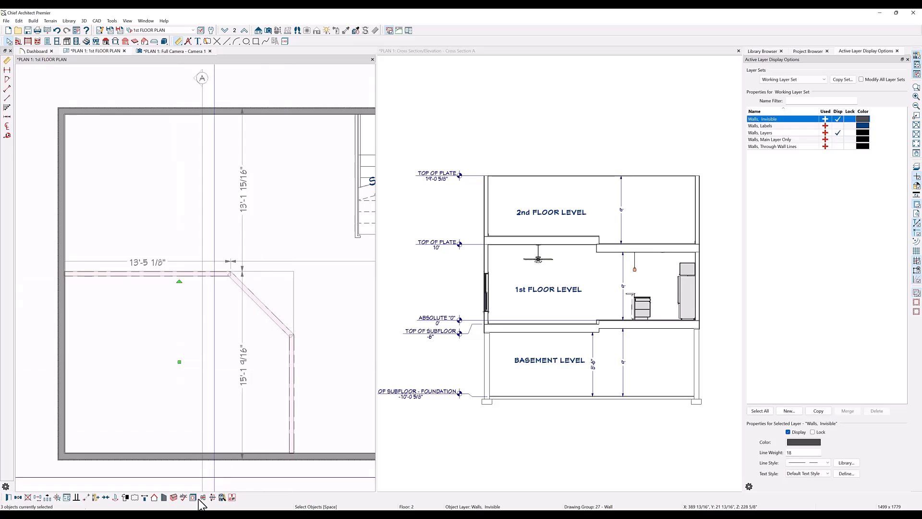
click(164, 497)
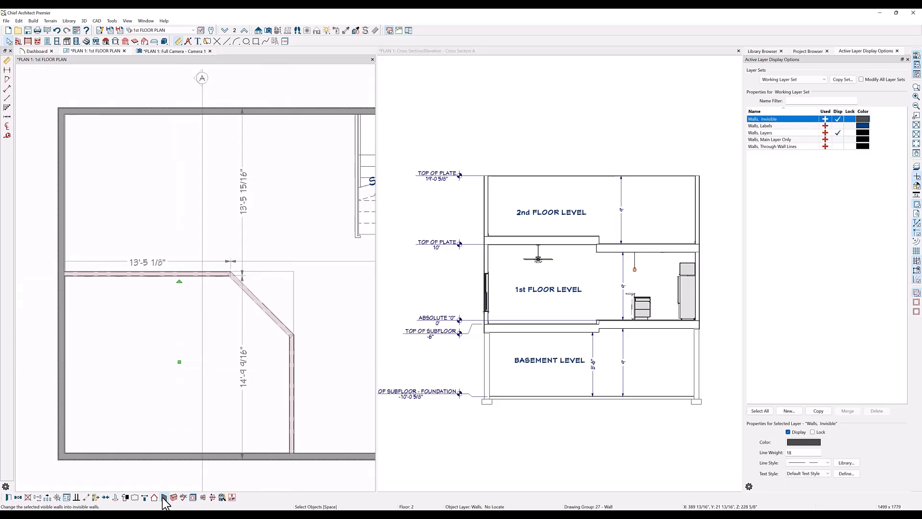